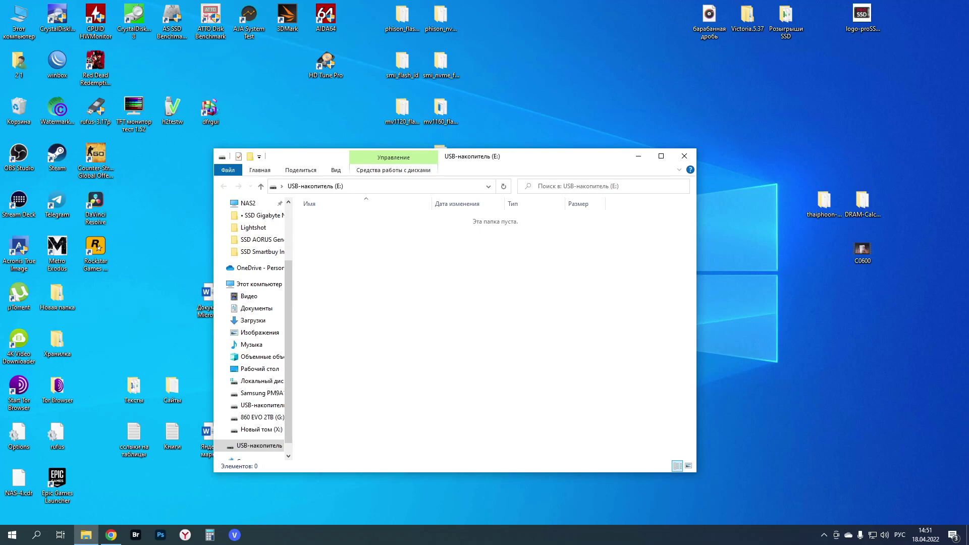
Check the file system and capacity in the properties of USB drive E:, then close the properties and folder windows.
{"action": "right_click", "coordinate": [418, 278]}
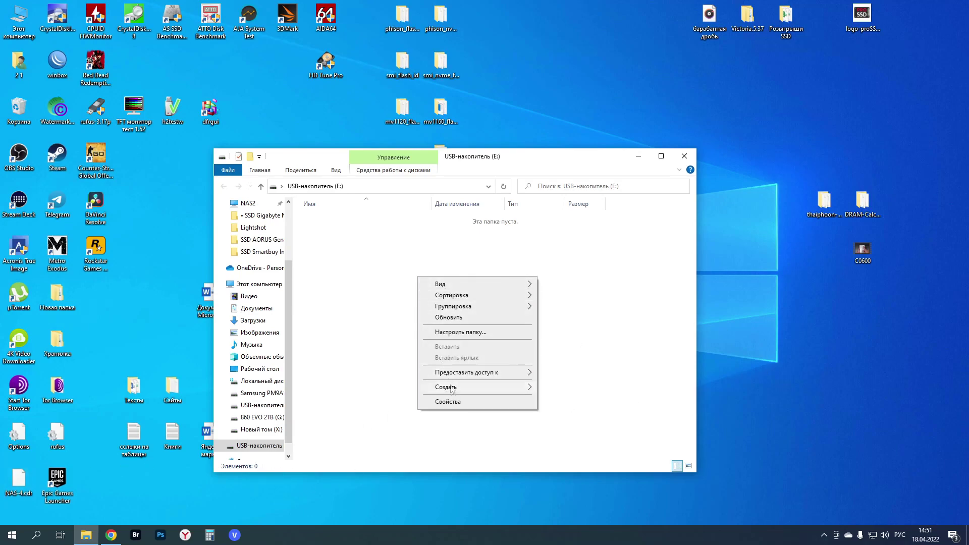
{"action": "left_click", "coordinate": [452, 402]}
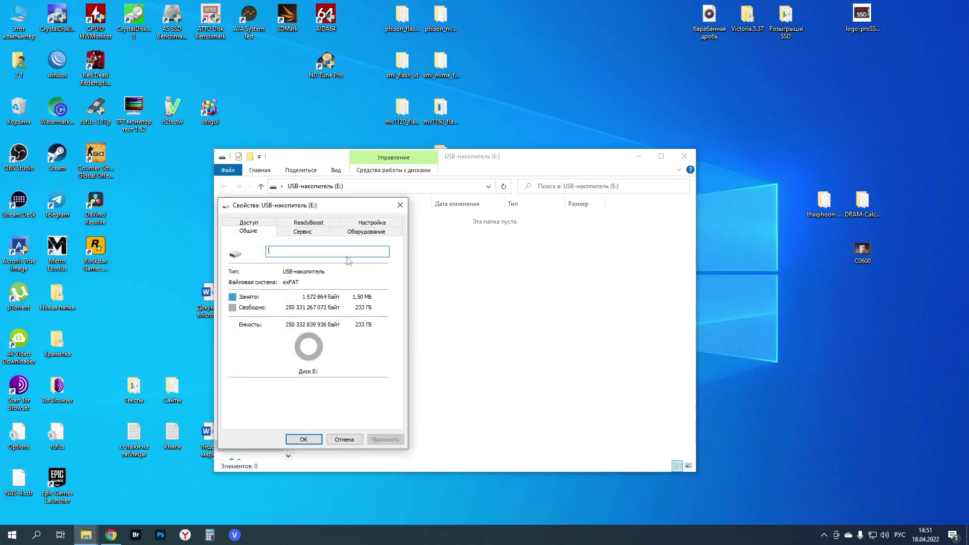
{"action": "left_click_drag", "start_coordinate": [346, 209], "coordinate": [372, 214]}
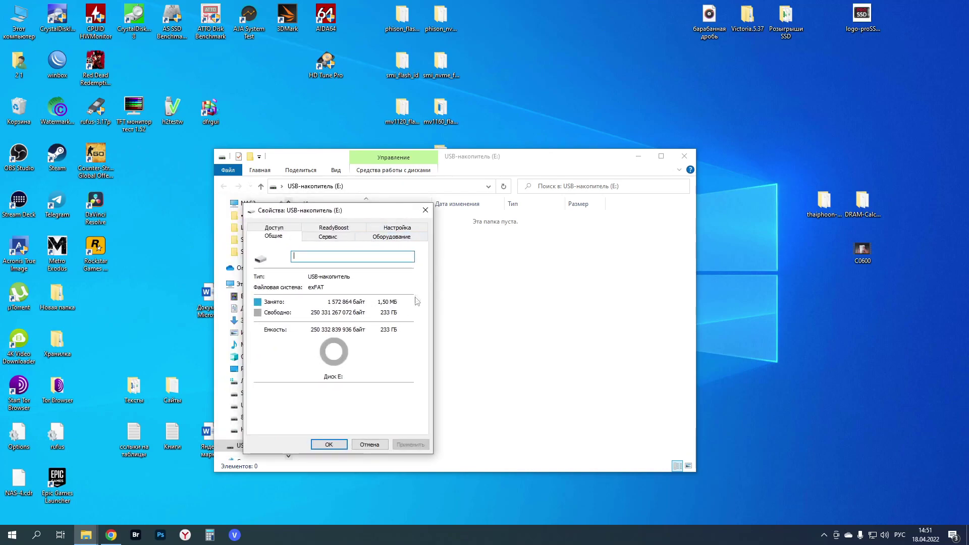
{"action": "key", "text": "alt+shift"}
{"action": "left_click", "coordinate": [426, 210]}
{"action": "left_click_drag", "start_coordinate": [533, 167], "coordinate": [739, 185]}
{"action": "left_click", "coordinate": [891, 174]}
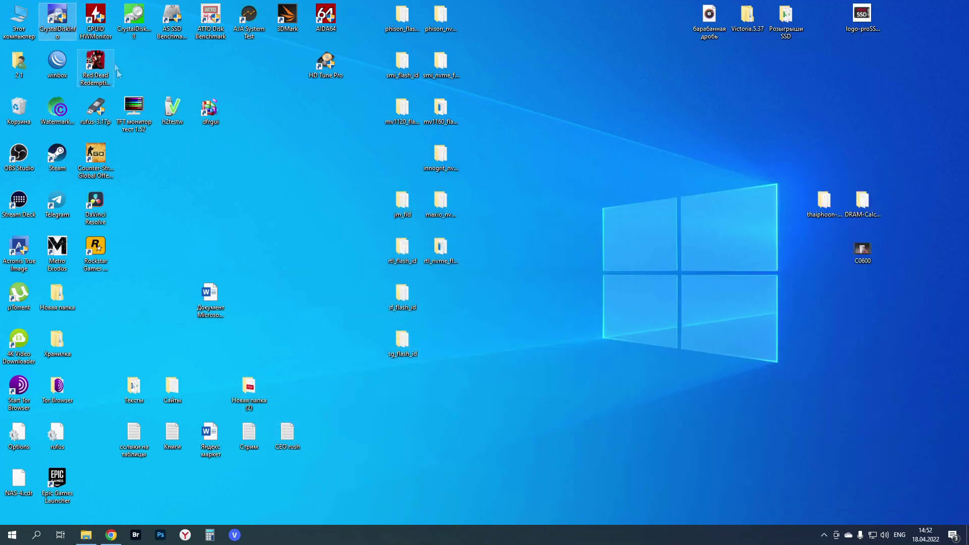
View the drive health data in CrystalDiskInfo and close it, then open CrystalDiskMark with drive E: as the target.
{"action": "double_click", "coordinate": [64, 18]}
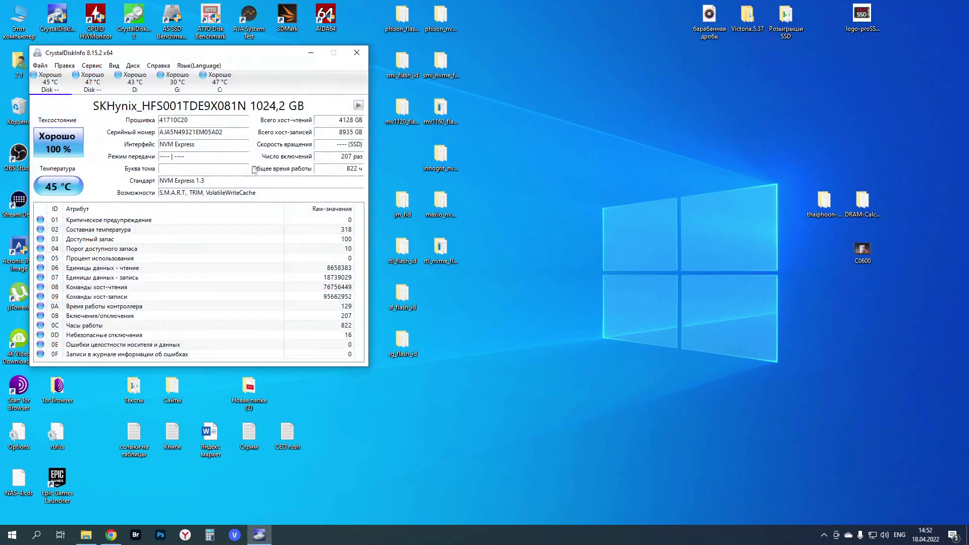
{"action": "left_click", "coordinate": [354, 54]}
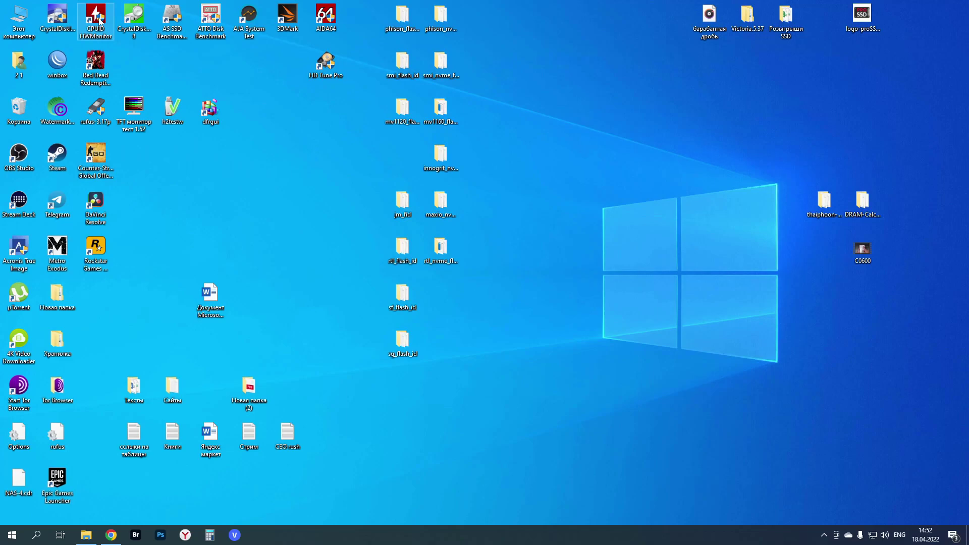
{"action": "double_click", "coordinate": [132, 18]}
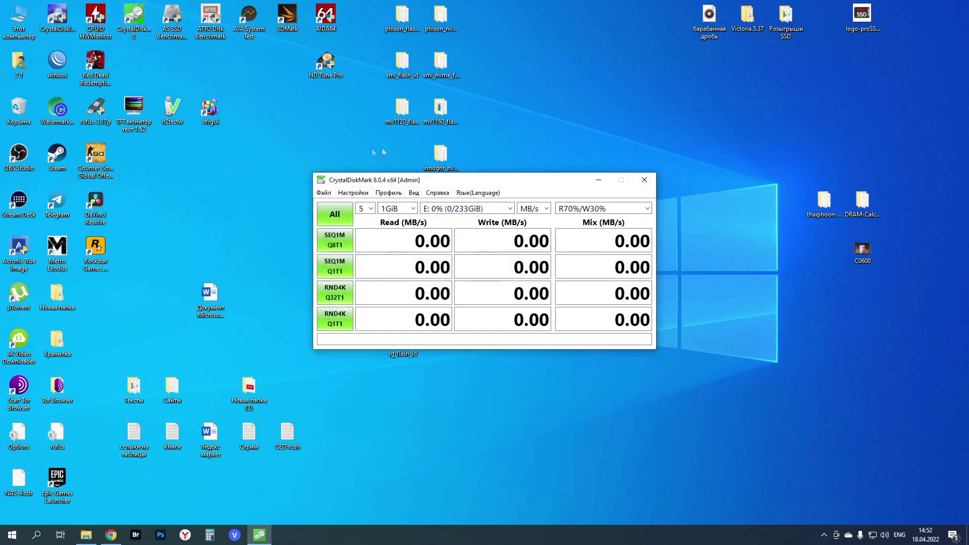
{"action": "left_click_drag", "start_coordinate": [493, 187], "coordinate": [294, 69]}
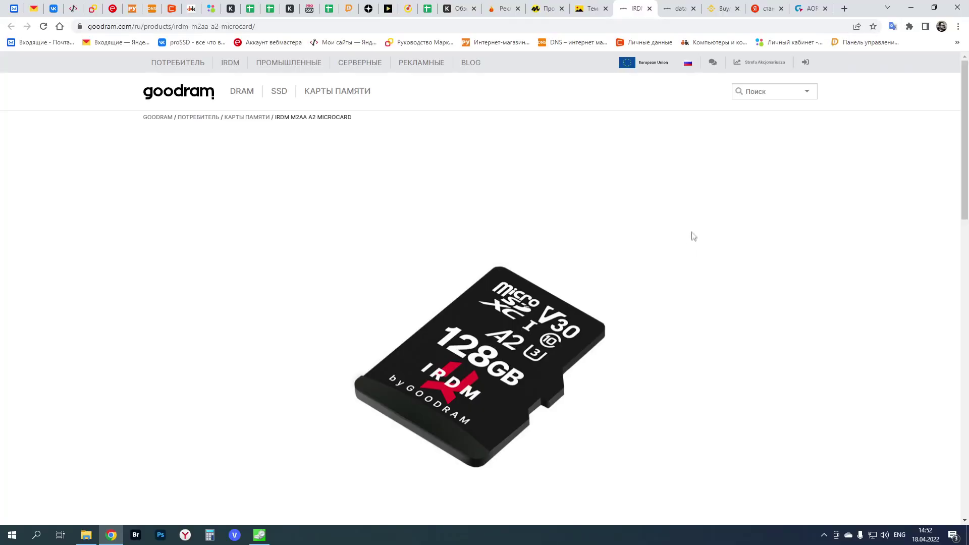
Switch to Chrome and review the main features and description on Goodram's IRDM M2AA A2 microCARD product page.
{"action": "scroll", "coordinate": [694, 236], "scroll_direction": "down", "scroll_amount": 8}
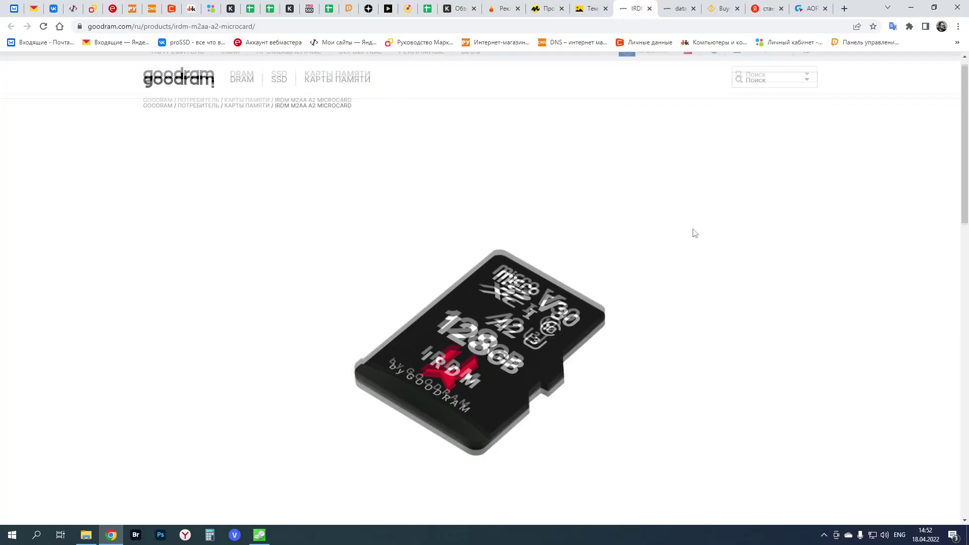
{"action": "scroll", "coordinate": [697, 232], "scroll_direction": "down", "scroll_amount": 1}
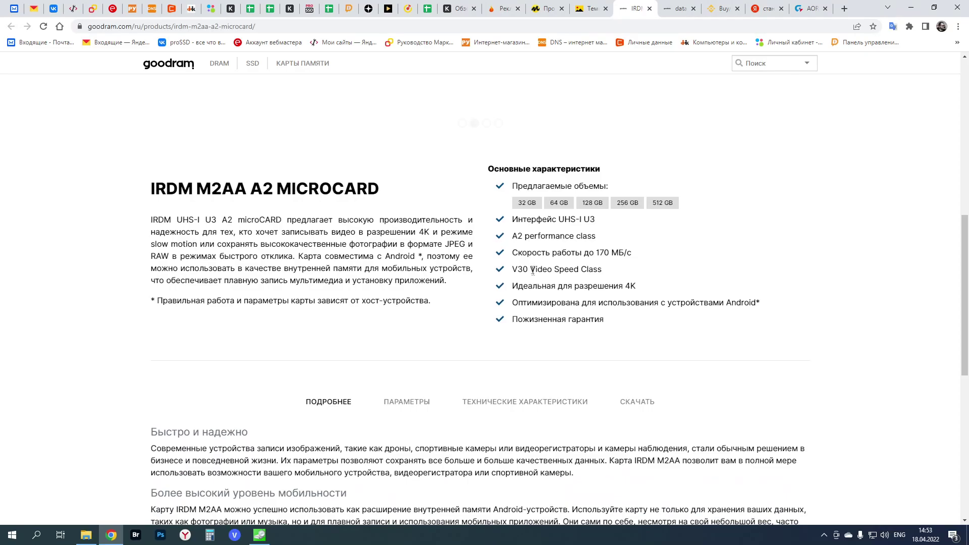
{"action": "scroll", "coordinate": [537, 317], "scroll_direction": "down", "scroll_amount": 7}
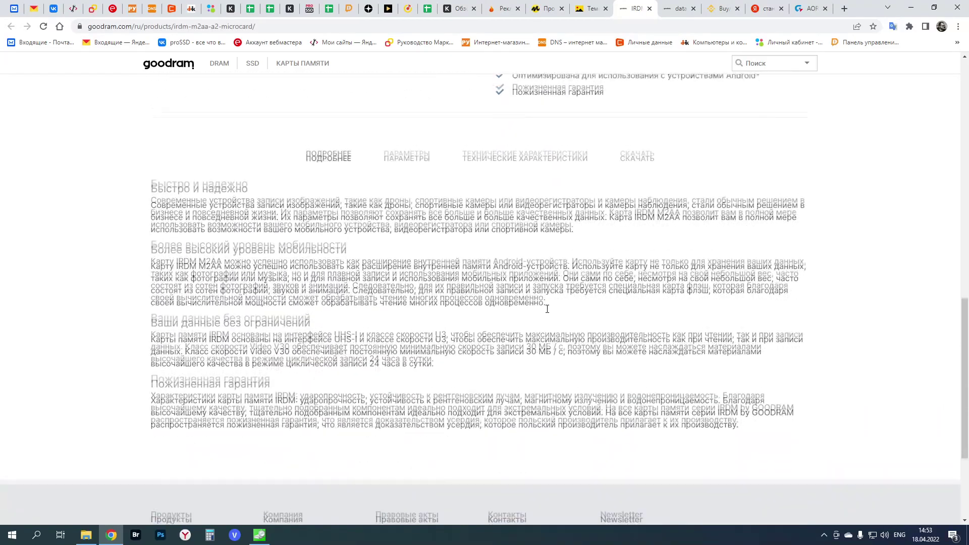
{"action": "scroll", "coordinate": [548, 313], "scroll_direction": "up", "scroll_amount": 5}
{"action": "scroll", "coordinate": [548, 313], "scroll_direction": "up", "scroll_amount": 3}
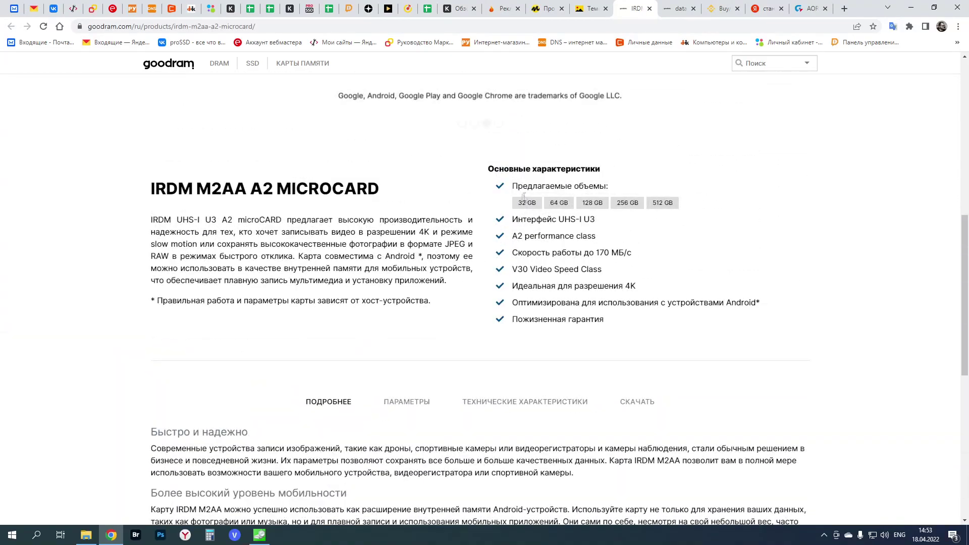
Examine the memory card's parameters, including read and write speeds, speed class and operating temperature.
{"action": "left_click", "coordinate": [407, 402]}
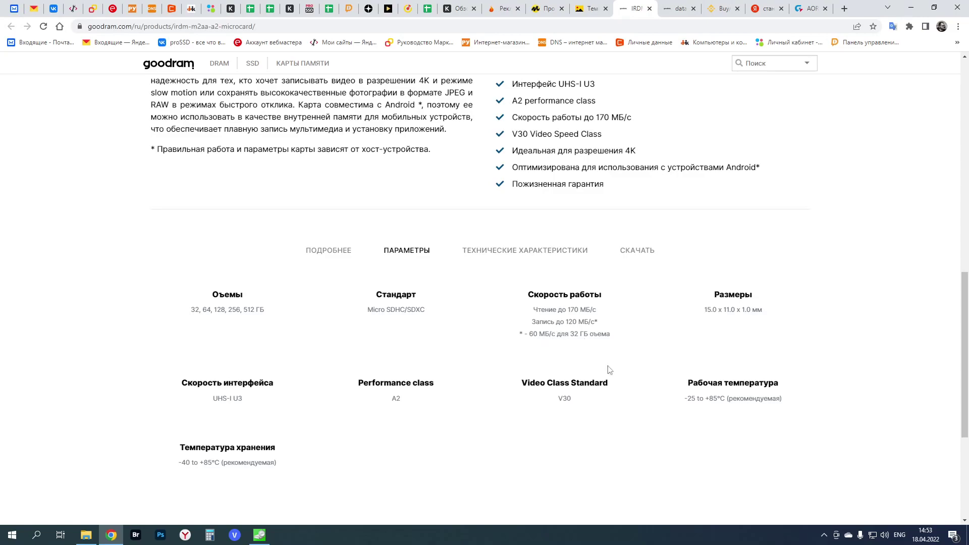
{"action": "scroll", "coordinate": [610, 370], "scroll_direction": "down", "scroll_amount": 1}
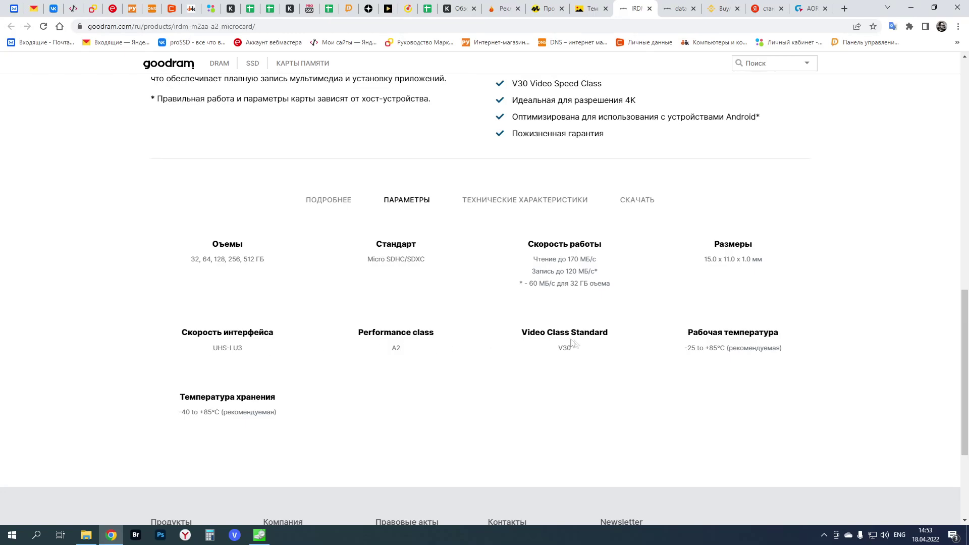
{"action": "scroll", "coordinate": [639, 349], "scroll_direction": "down", "scroll_amount": 3}
{"action": "scroll", "coordinate": [638, 348], "scroll_direction": "up", "scroll_amount": 7}
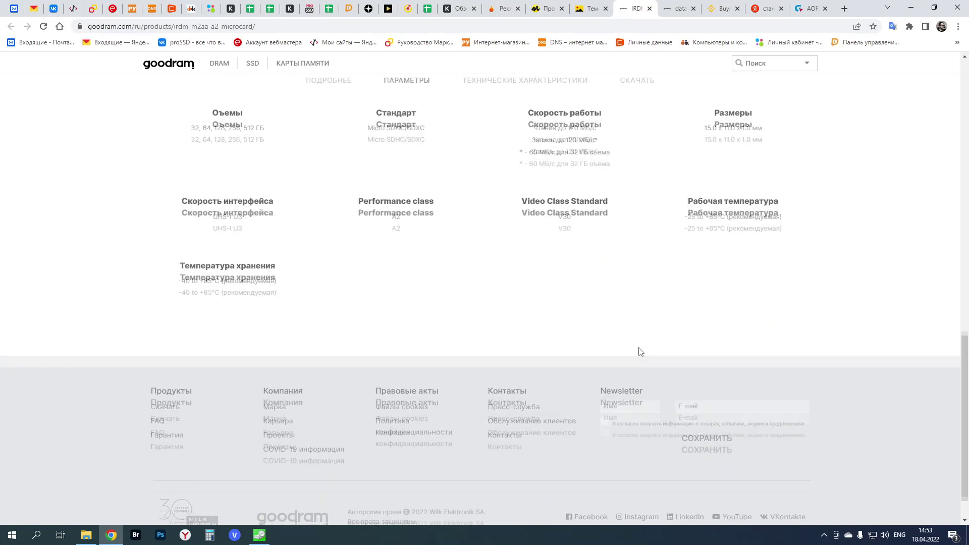
Examine the technical characteristics table listing the card's capacities, package contents and part numbers.
{"action": "left_click", "coordinate": [520, 402]}
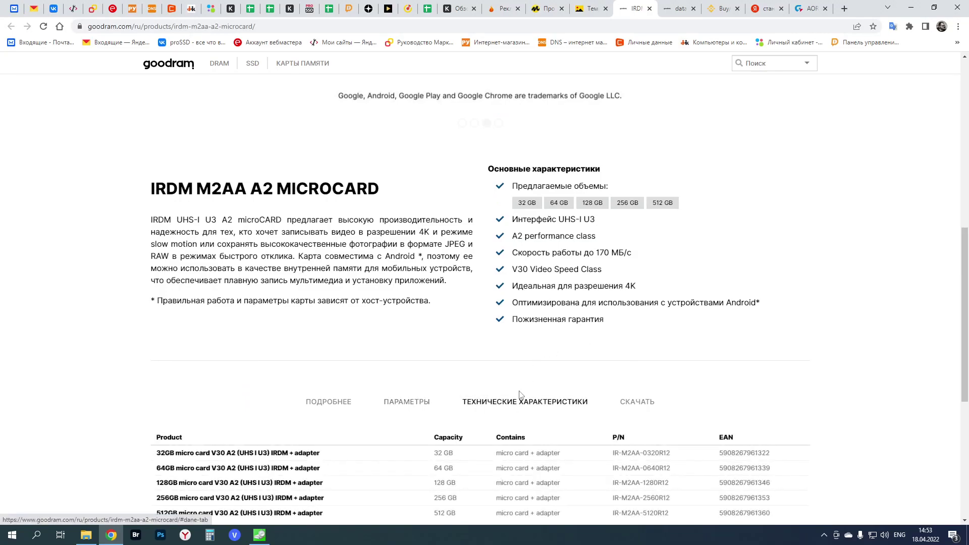
{"action": "scroll", "coordinate": [520, 396], "scroll_direction": "down", "scroll_amount": 4}
{"action": "scroll", "coordinate": [517, 385], "scroll_direction": "down", "scroll_amount": 2}
{"action": "scroll", "coordinate": [517, 386], "scroll_direction": "up", "scroll_amount": 6}
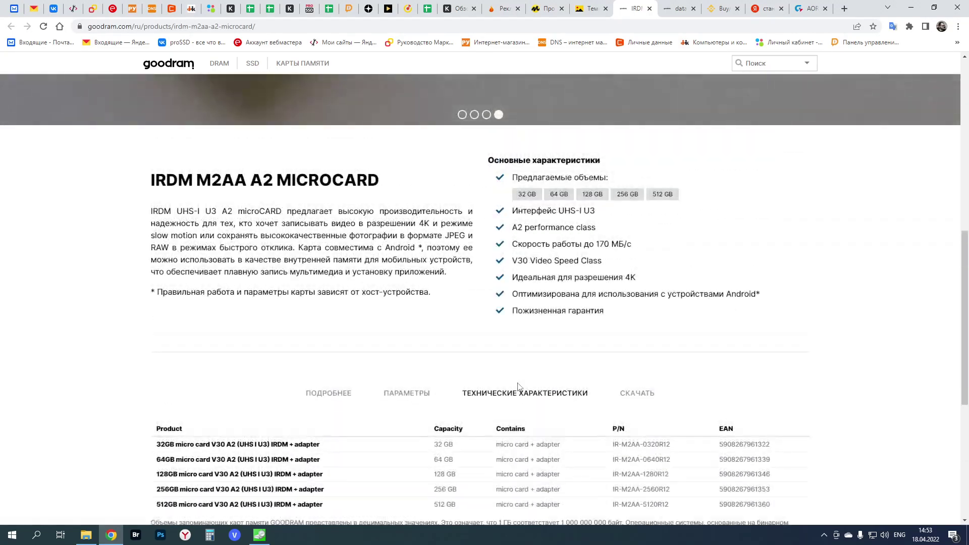
{"action": "scroll", "coordinate": [517, 385], "scroll_direction": "down", "scroll_amount": 2}
Read through the IRDM M2AA microCARD datasheet PDF, covering its features, parameters and second page.
{"action": "left_click", "coordinate": [666, 5]}
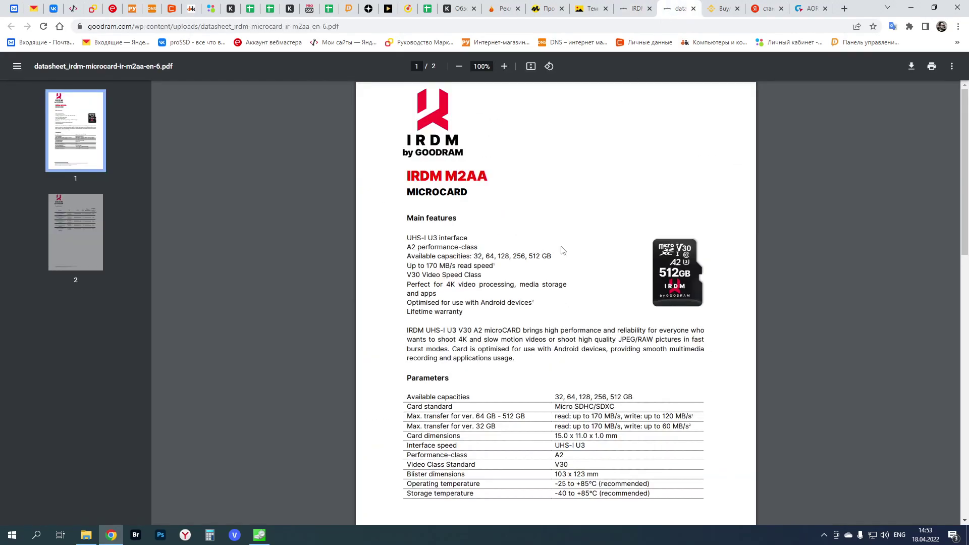
{"action": "scroll", "coordinate": [563, 245], "scroll_direction": "down", "scroll_amount": 2}
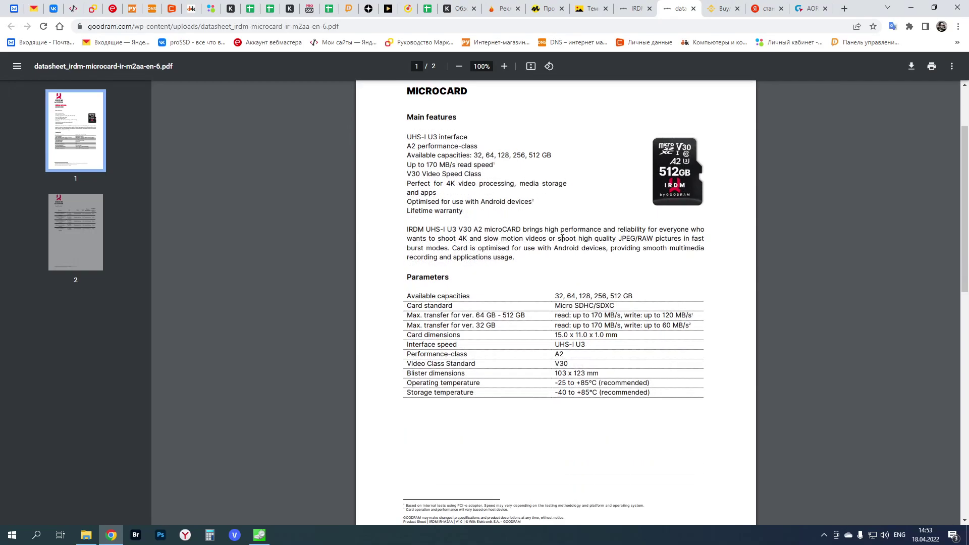
{"action": "scroll", "coordinate": [563, 238], "scroll_direction": "down", "scroll_amount": 5}
{"action": "scroll", "coordinate": [563, 238], "scroll_direction": "down", "scroll_amount": 5}
{"action": "scroll", "coordinate": [559, 240], "scroll_direction": "up", "scroll_amount": 12}
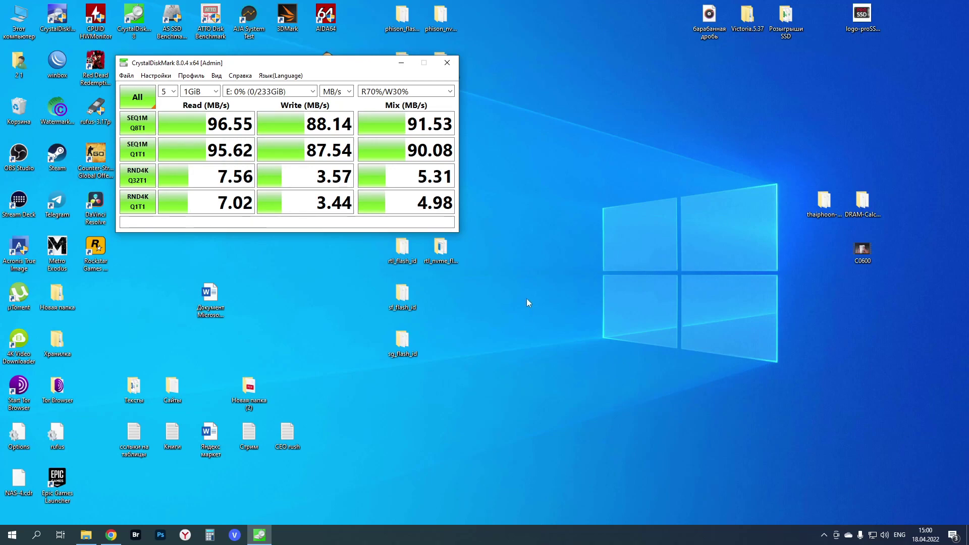
Open ATTO Disk Benchmark and arrange its window directly below the CrystalDiskMark window on the desktop.
{"action": "double_click", "coordinate": [211, 17]}
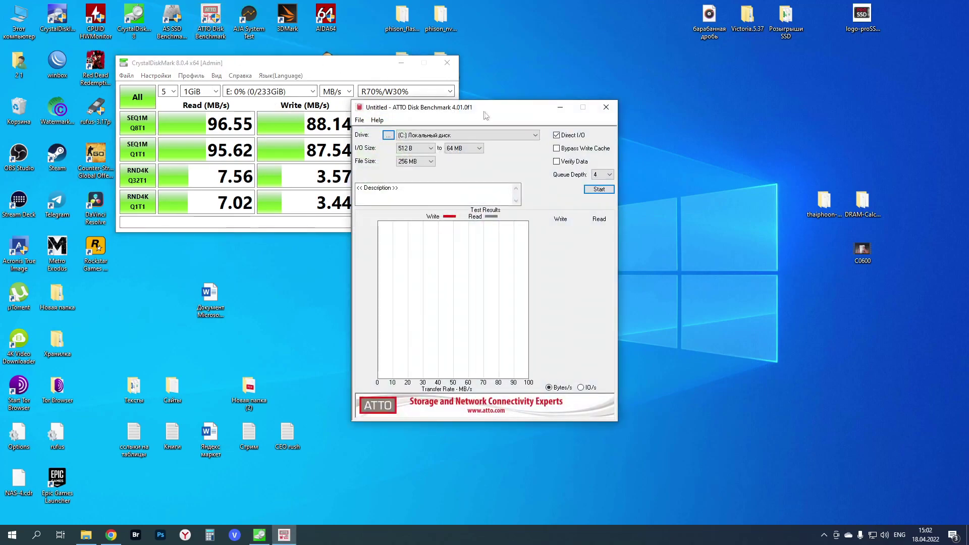
{"action": "left_click_drag", "start_coordinate": [485, 114], "coordinate": [626, 77]}
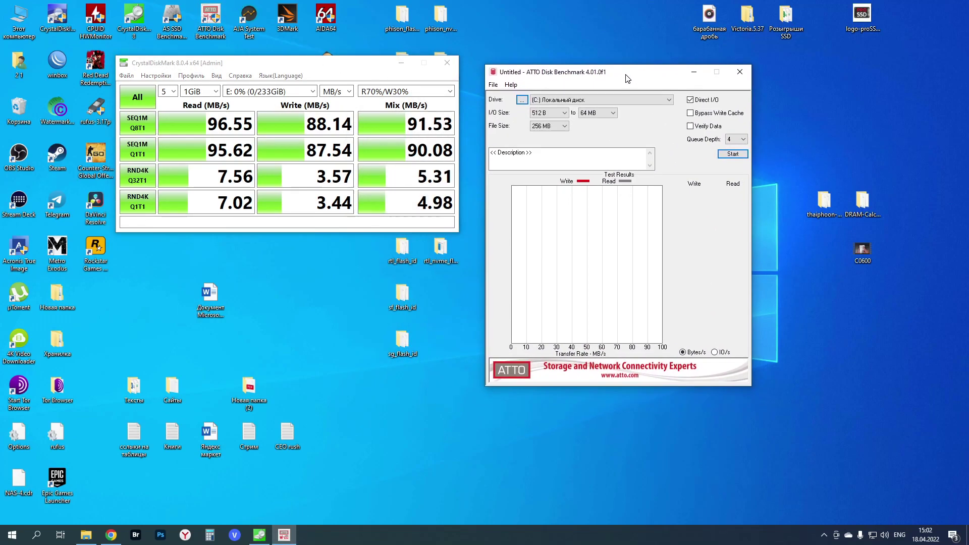
{"action": "left_click_drag", "start_coordinate": [418, 64], "coordinate": [380, 52]}
{"action": "left_click_drag", "start_coordinate": [562, 79], "coordinate": [189, 213]}
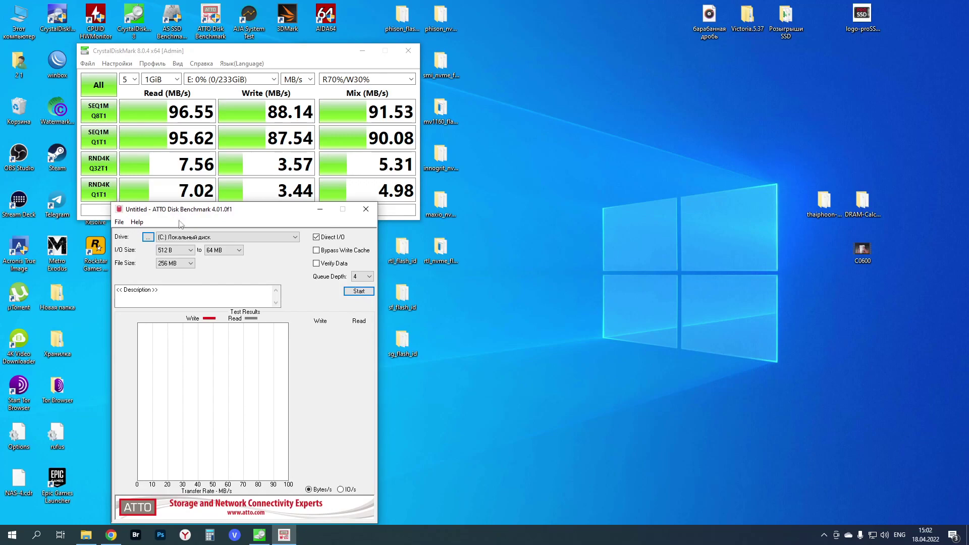
Run the ATTO benchmark on USB drive E: and compare its results with those in CrystalDiskMark.
{"action": "left_click", "coordinate": [210, 237]}
{"action": "left_click", "coordinate": [182, 258]}
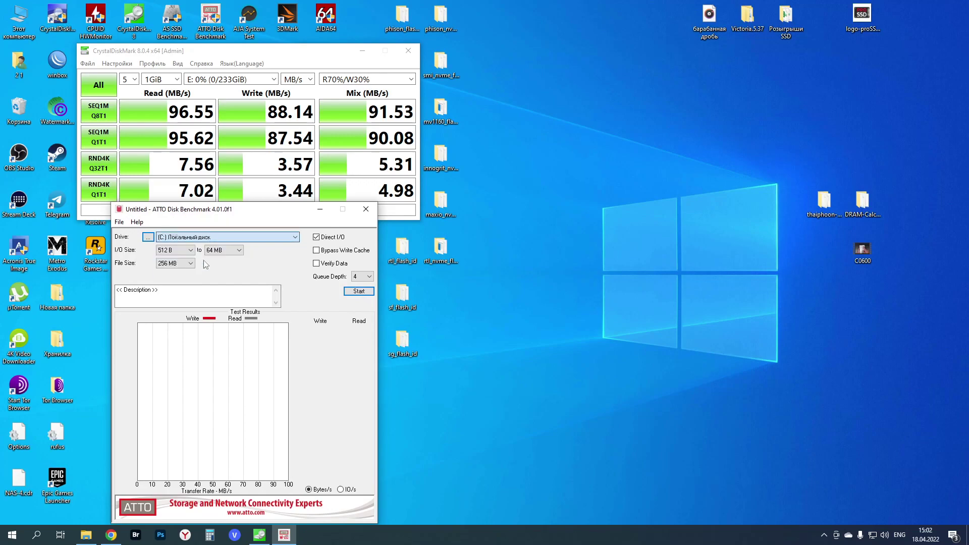
{"action": "left_click", "coordinate": [353, 291]}
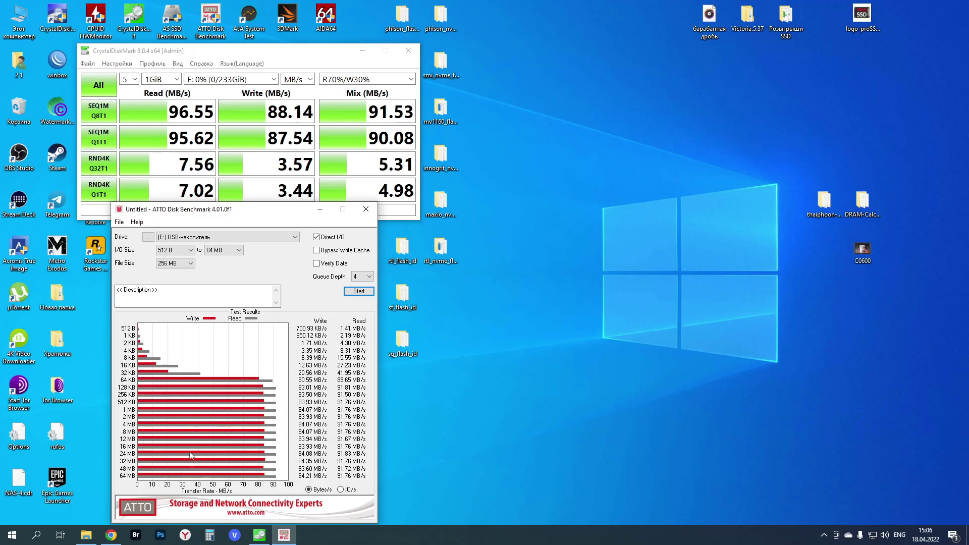
{"action": "left_click", "coordinate": [328, 52]}
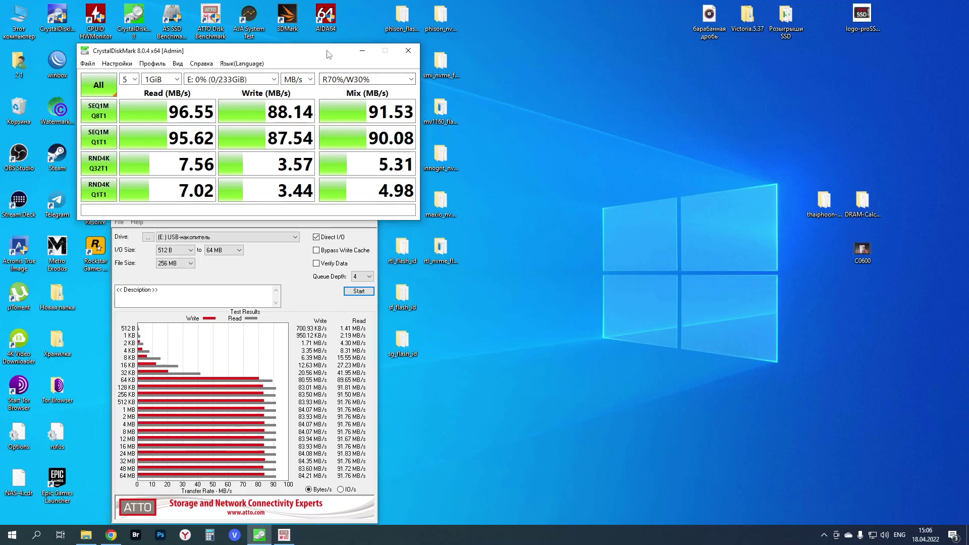
{"action": "left_click", "coordinate": [283, 271]}
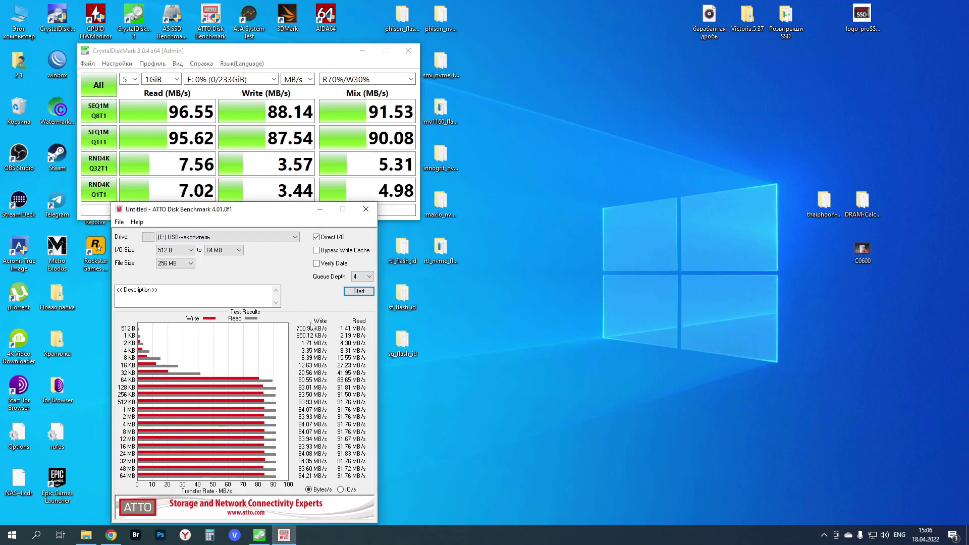
Open AJA System Test beside the other benchmarks, run its disk test on drive E:, and close it.
{"action": "double_click", "coordinate": [256, 21]}
{"action": "left_click_drag", "start_coordinate": [509, 106], "coordinate": [680, 54]}
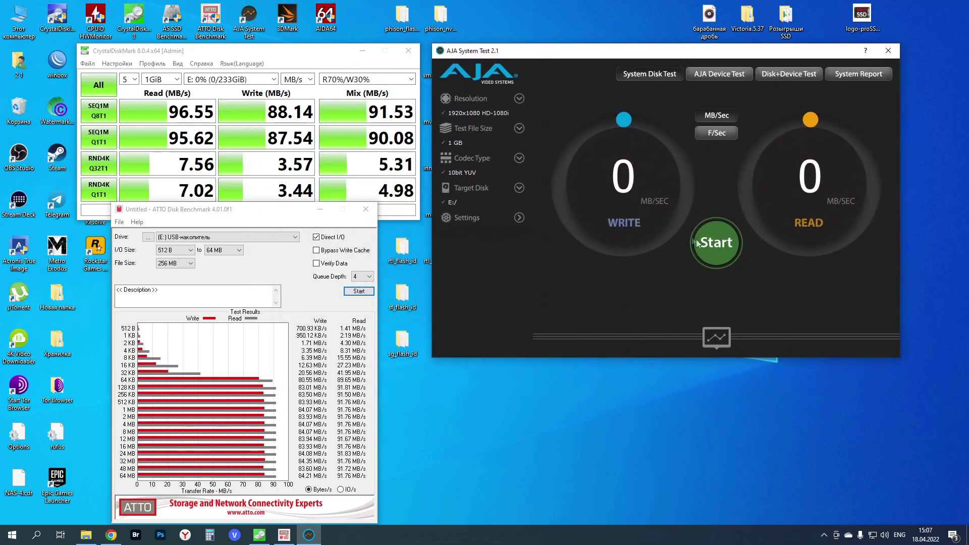
{"action": "left_click", "coordinate": [718, 244]}
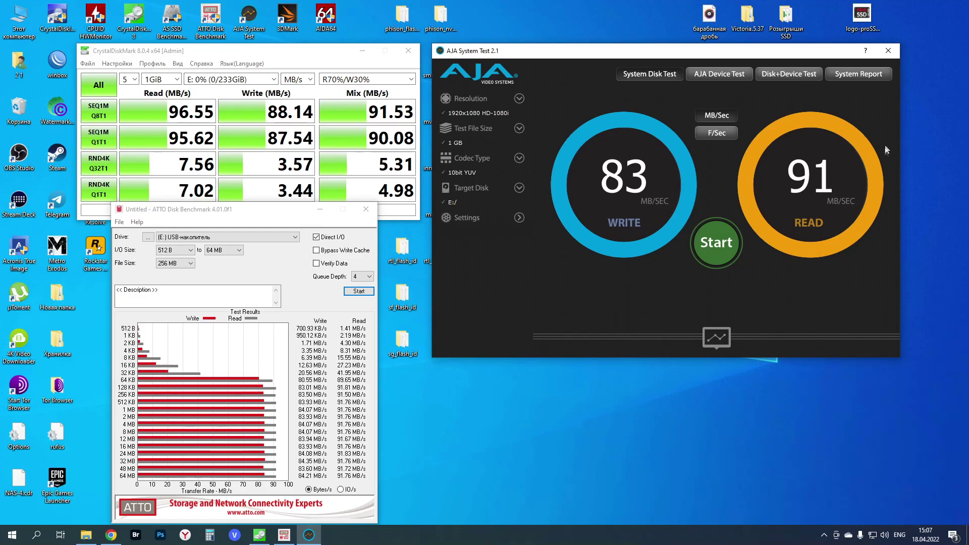
{"action": "left_click", "coordinate": [888, 50]}
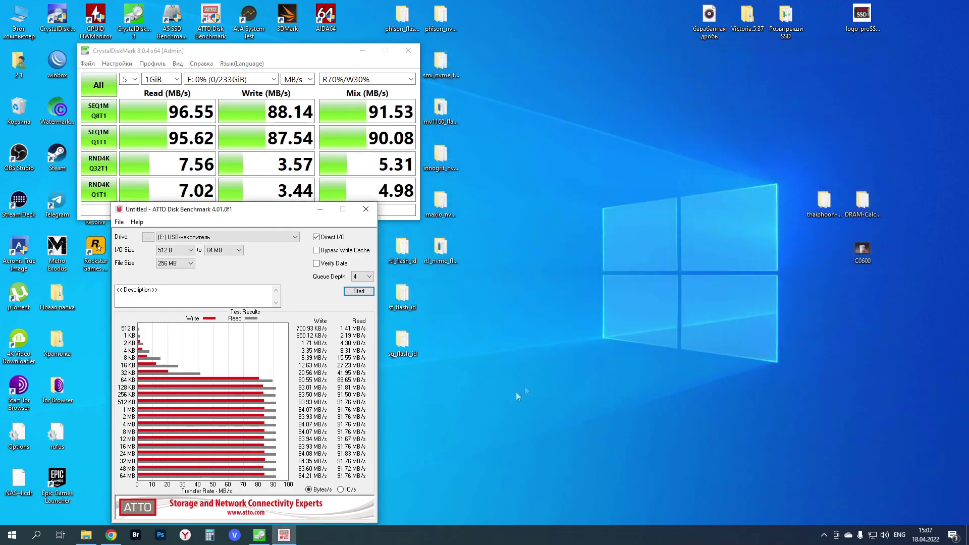
Show the ATTO results in IO/s and the CrystalDiskMark results in IOPS.
{"action": "left_click", "coordinate": [340, 490]}
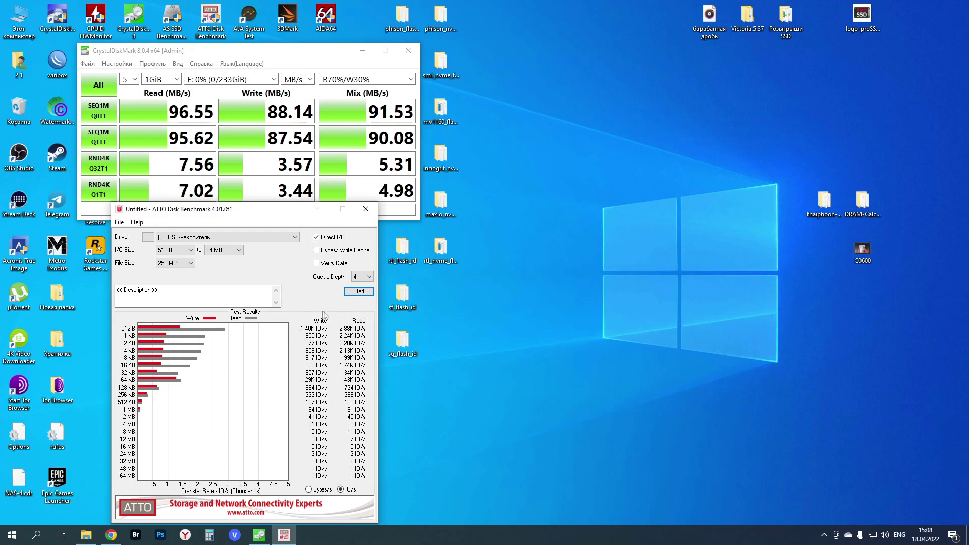
{"action": "left_click", "coordinate": [298, 71]}
{"action": "left_click", "coordinate": [310, 79]}
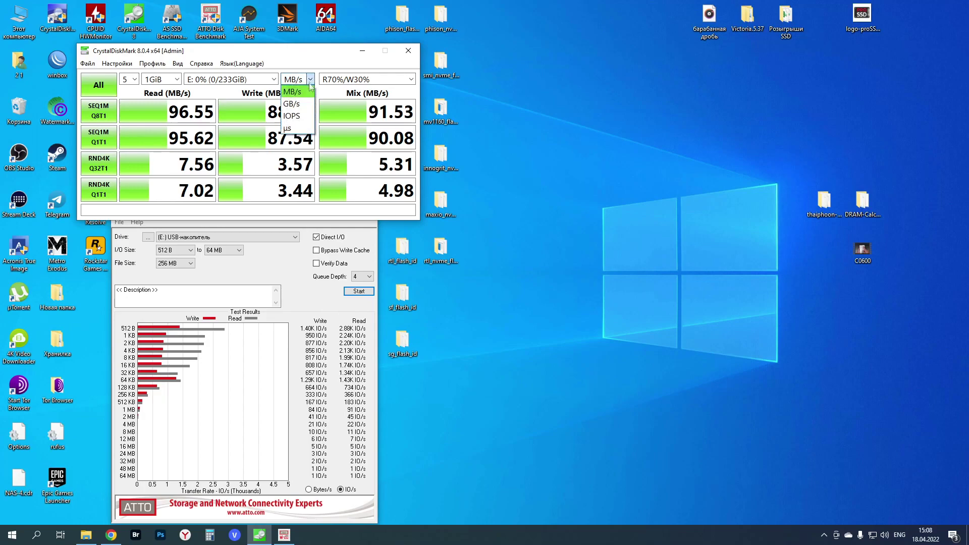
{"action": "left_click", "coordinate": [298, 115]}
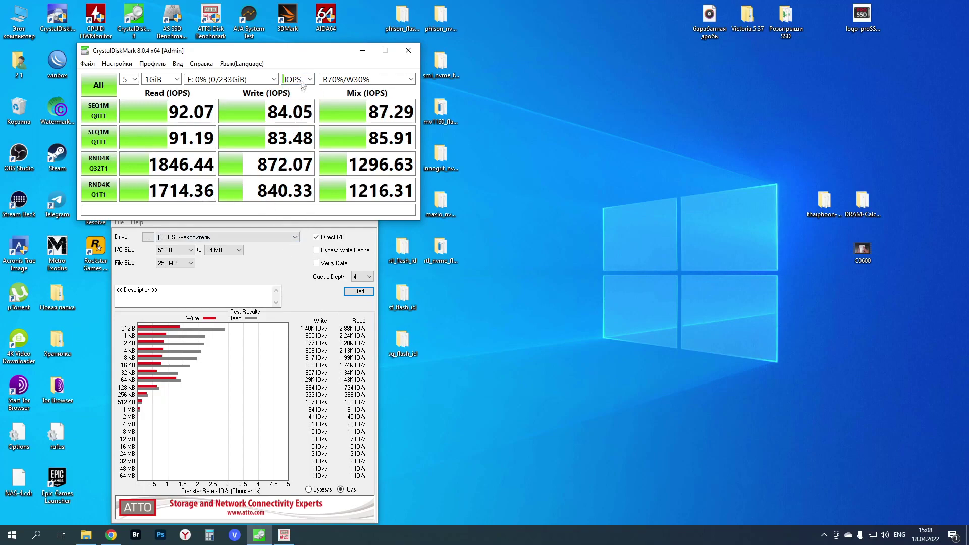
Open H2testw, switch its interface to English, and place its window beside the restored CrystalDiskMark results.
{"action": "left_click", "coordinate": [362, 51]}
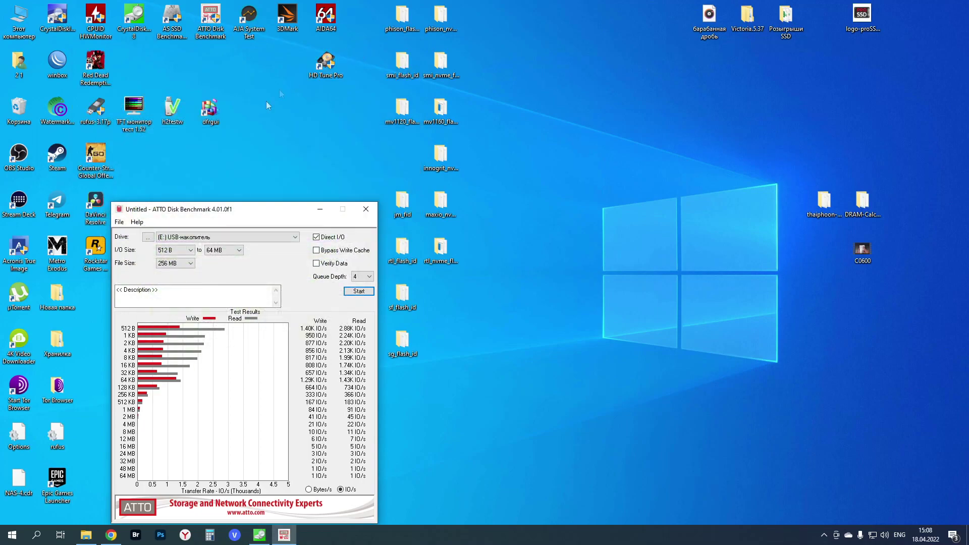
{"action": "double_click", "coordinate": [180, 123]}
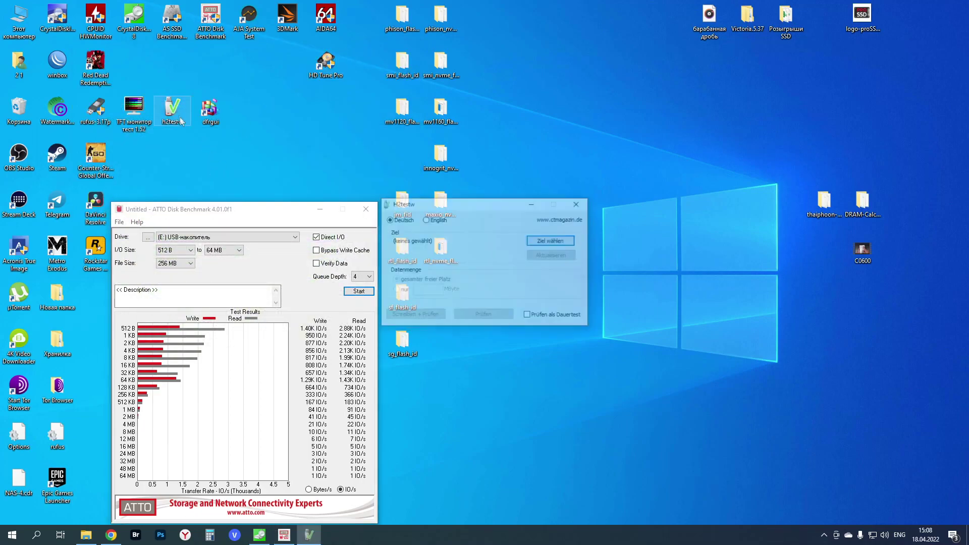
{"action": "left_click", "coordinate": [259, 535]}
{"action": "left_click_drag", "start_coordinate": [484, 210], "coordinate": [588, 197]}
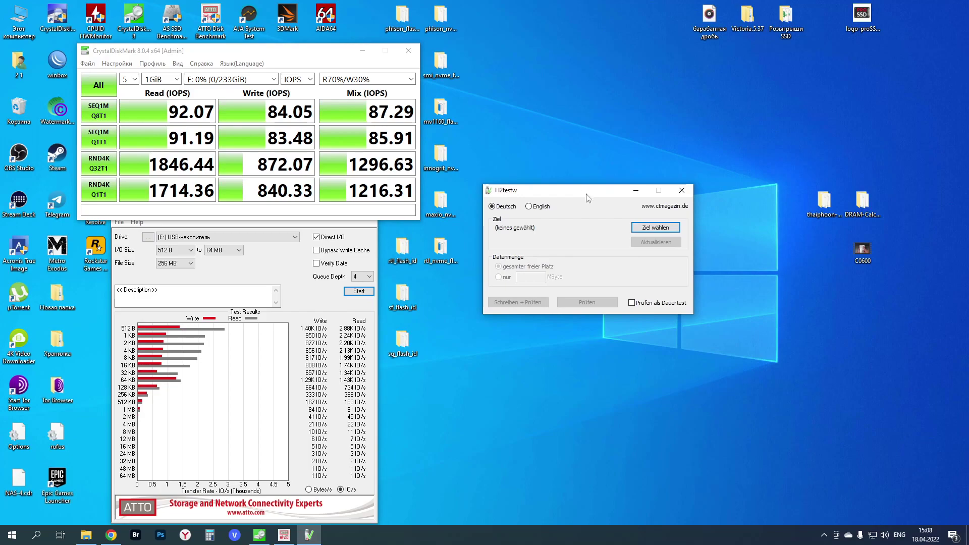
{"action": "left_click", "coordinate": [528, 207]}
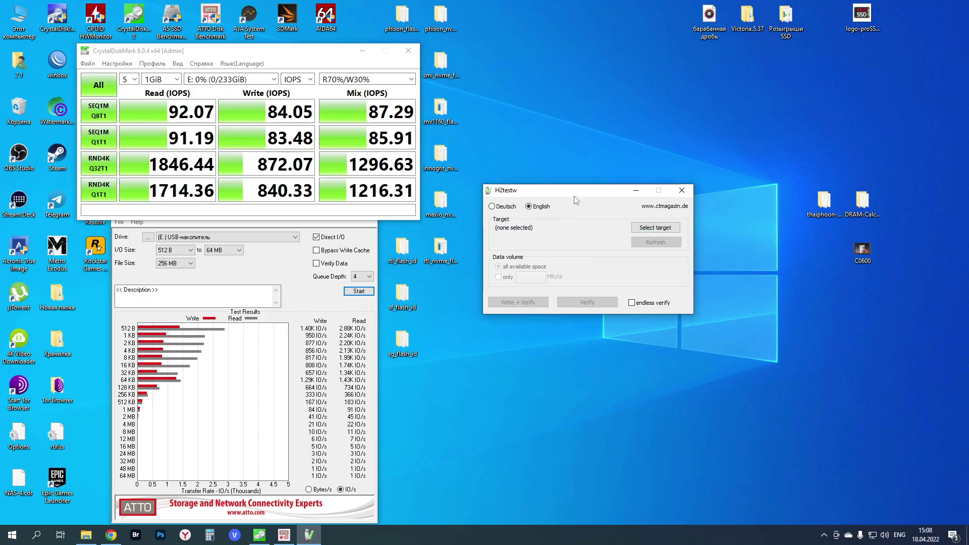
{"action": "left_click_drag", "start_coordinate": [574, 196], "coordinate": [581, 85]}
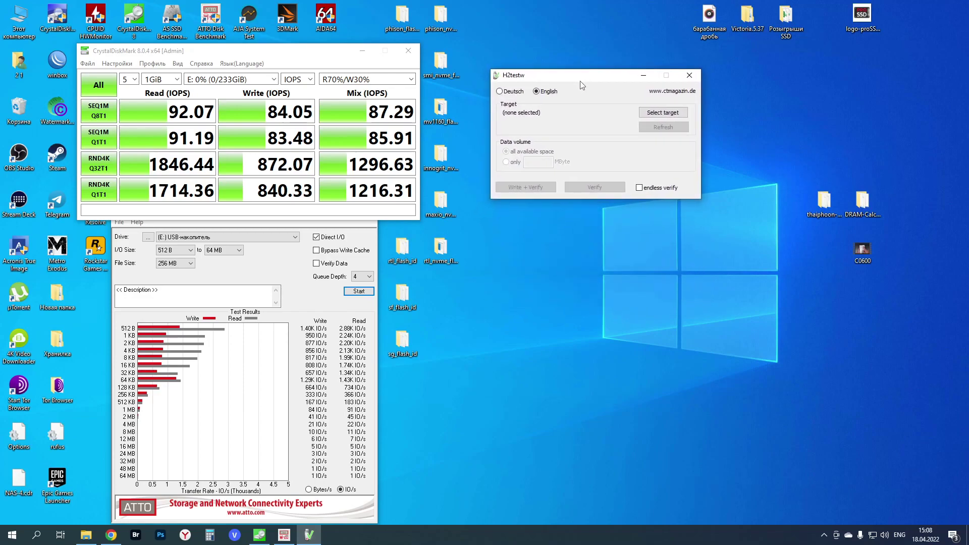
Set USB drive E: as the H2testw target and run Write + Verify on all available space.
{"action": "left_click", "coordinate": [665, 114]}
{"action": "left_click", "coordinate": [571, 137]}
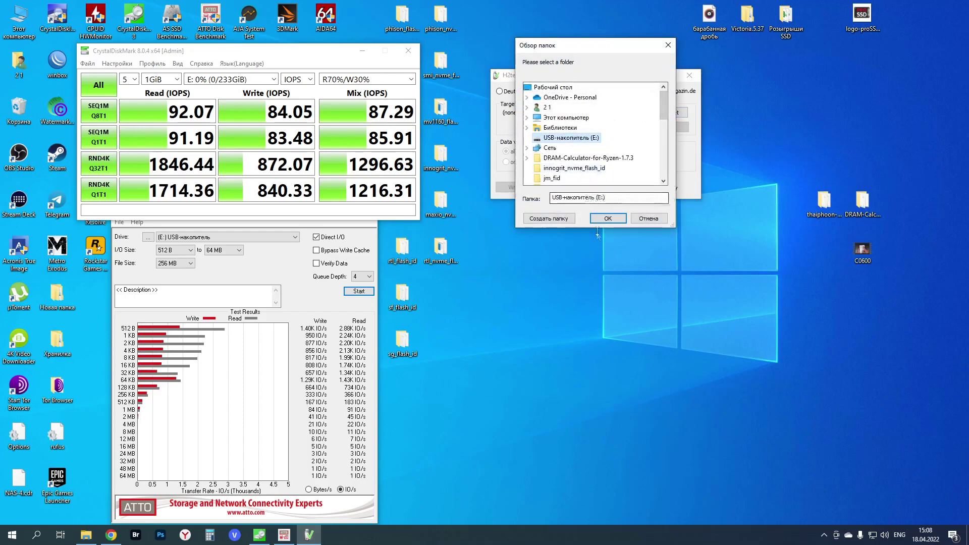
{"action": "left_click", "coordinate": [601, 221]}
{"action": "left_click", "coordinate": [544, 188]}
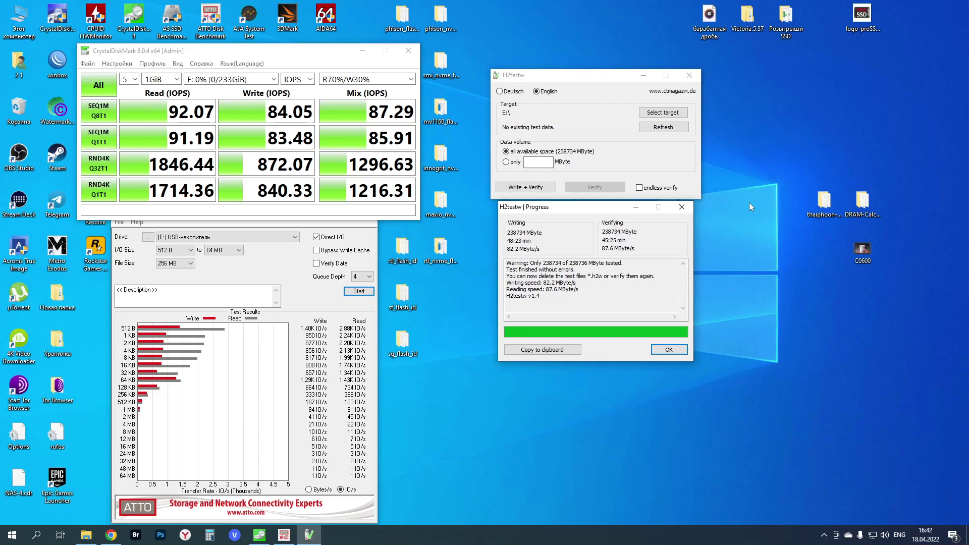
Delete all the .h2w test files from USB drive E: and bring the H2testw progress report back into view.
{"action": "double_click", "coordinate": [19, 20]}
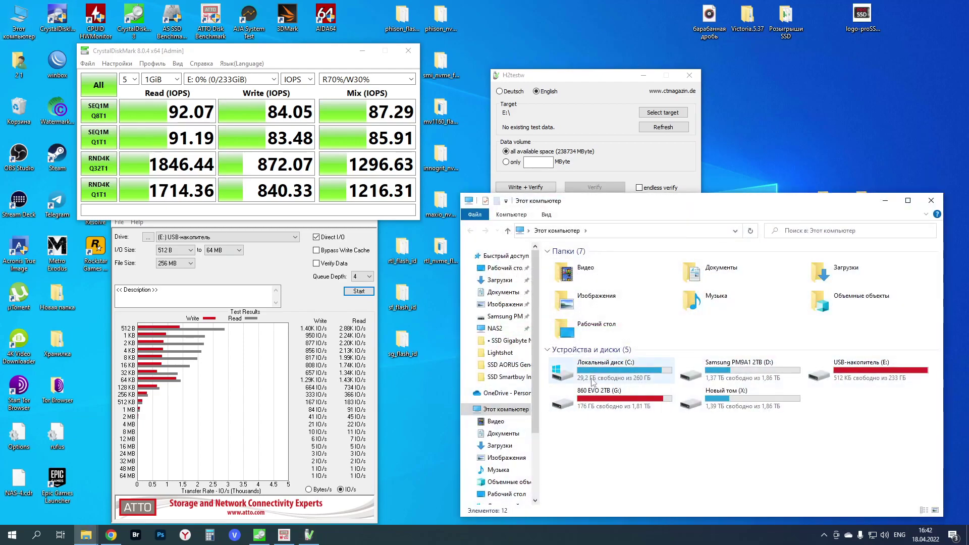
{"action": "double_click", "coordinate": [828, 376]}
{"action": "key", "text": "ctrl+a"}
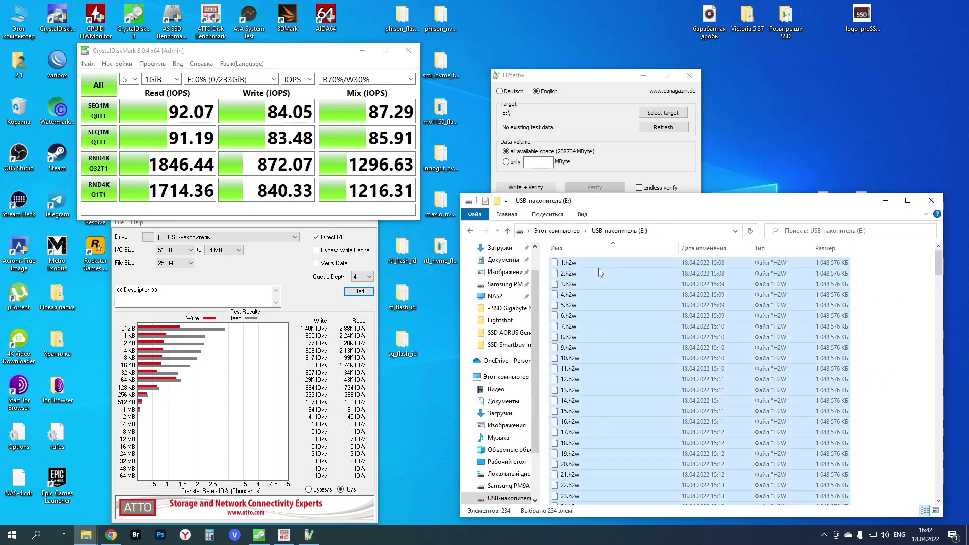
{"action": "key", "text": "Delete"}
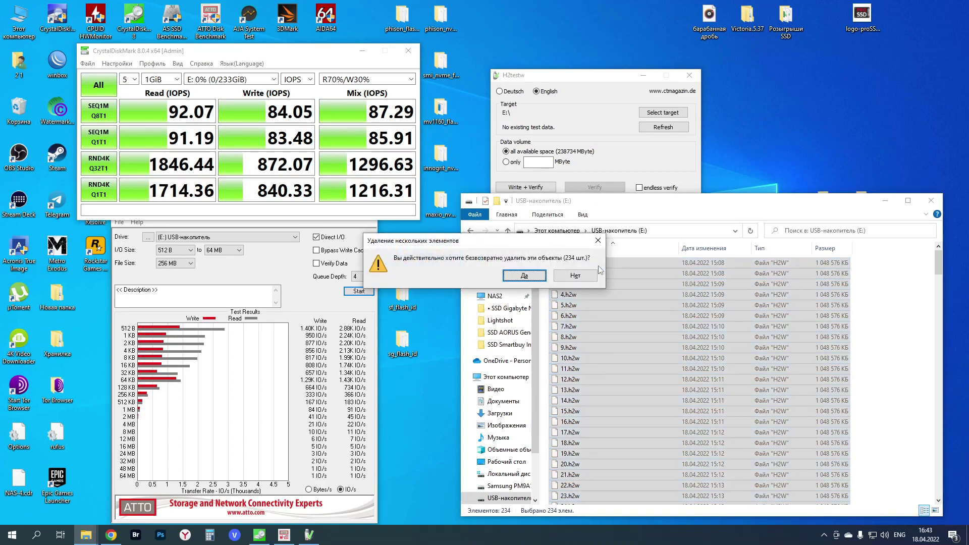
{"action": "key", "text": "Escape"}
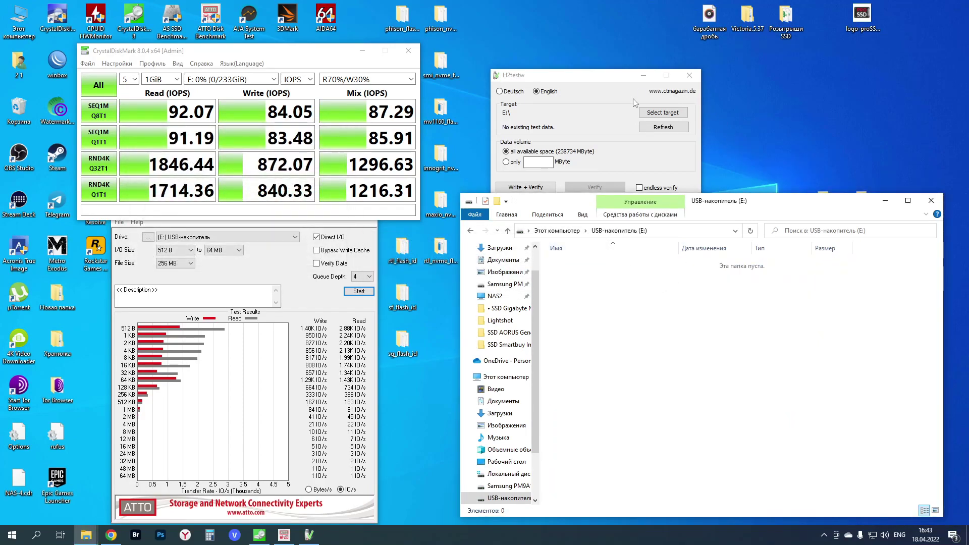
{"action": "left_click", "coordinate": [641, 79]}
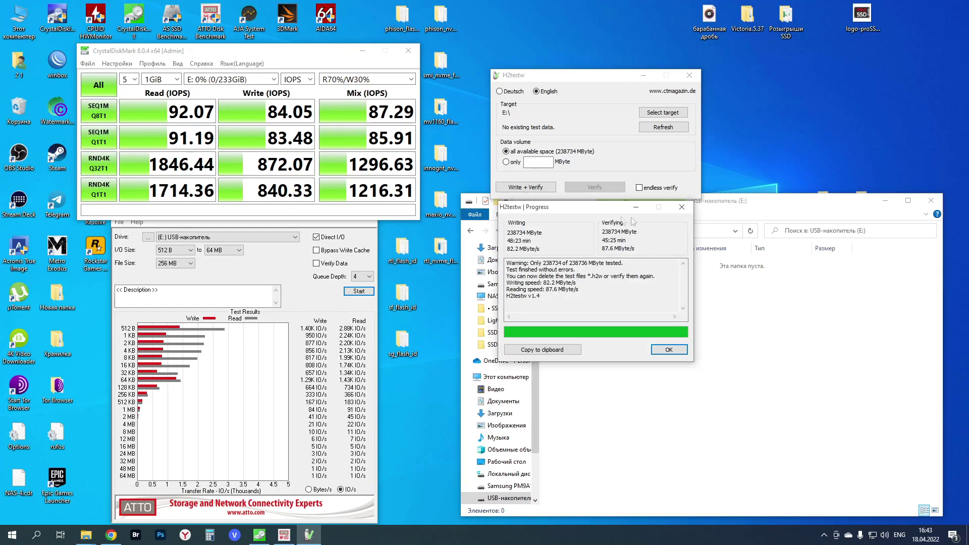
{"action": "left_click", "coordinate": [787, 216]}
Copy the RENDER-100 folder from Samsung PM9A1 2TB (D:) to USB drive E: and place the copy progress window over the drive's folder window.
{"action": "double_click", "coordinate": [19, 21]}
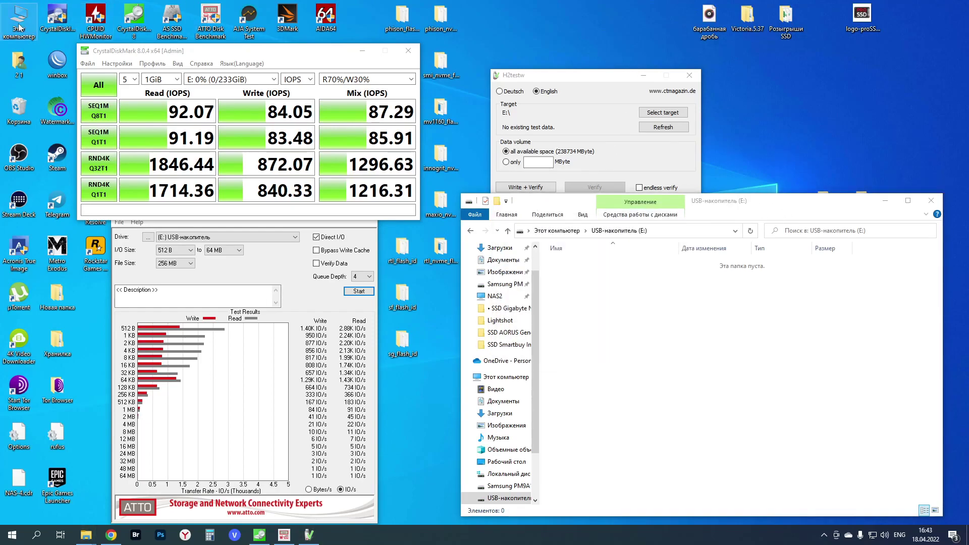
{"action": "double_click", "coordinate": [707, 179]}
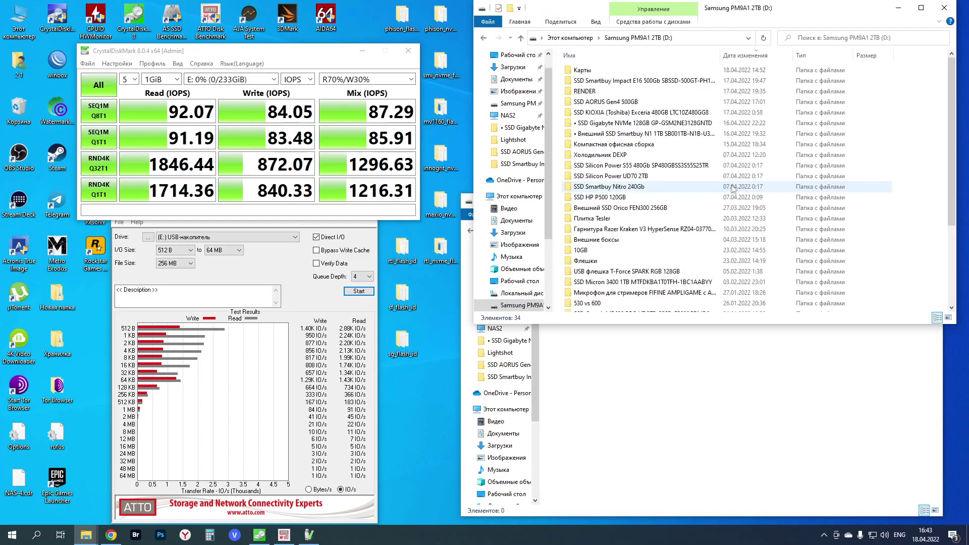
{"action": "scroll", "coordinate": [636, 232], "scroll_direction": "down", "scroll_amount": 3}
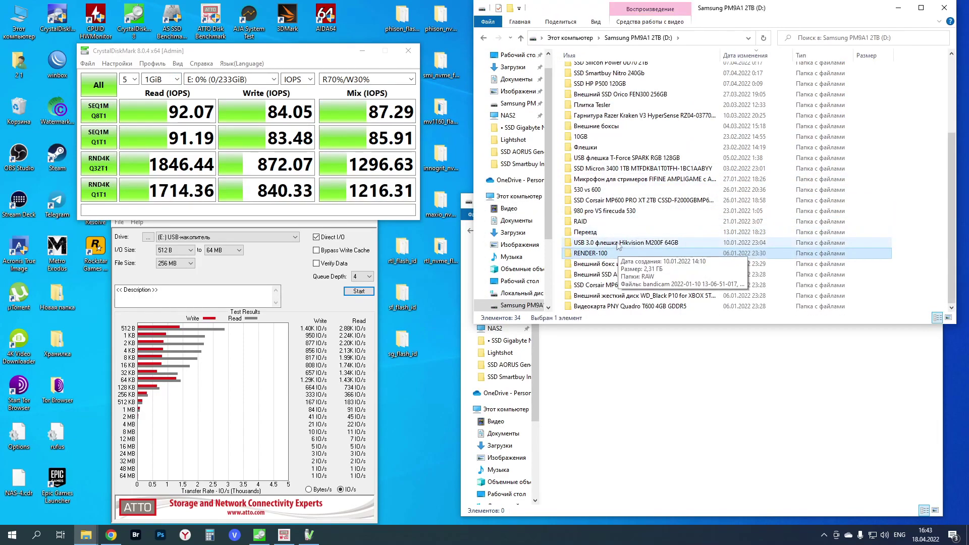
{"action": "left_click", "coordinate": [944, 7]}
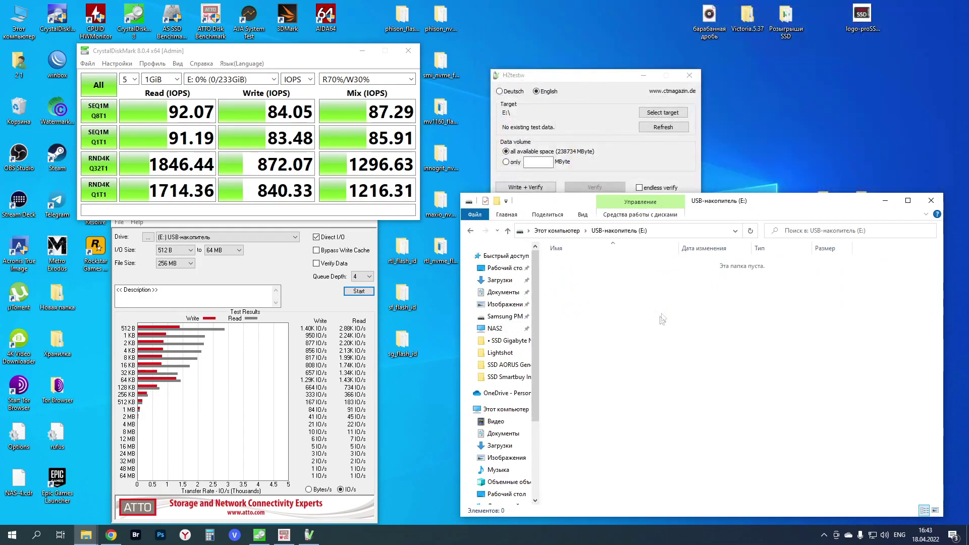
{"action": "key", "text": "ctrl+v"}
{"action": "left_click_drag", "start_coordinate": [454, 132], "coordinate": [708, 319]}
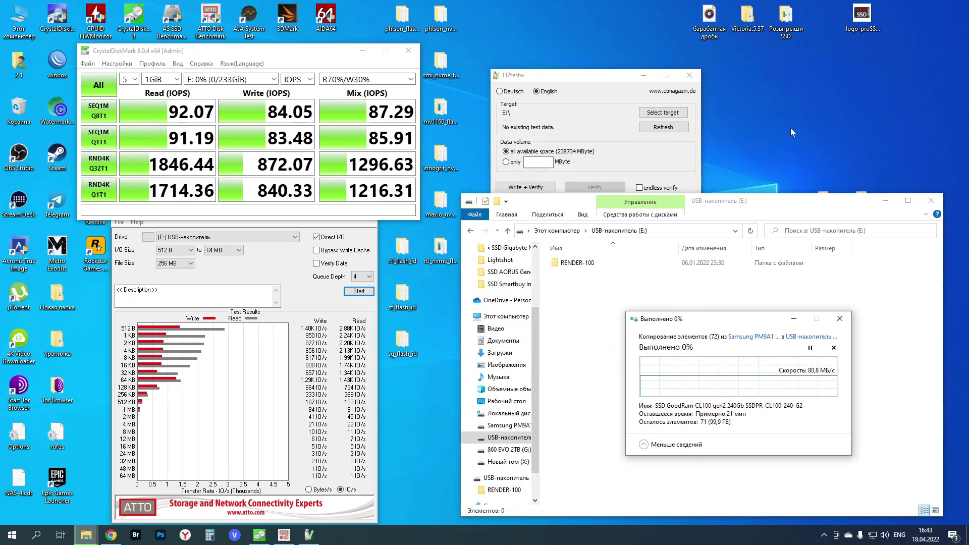